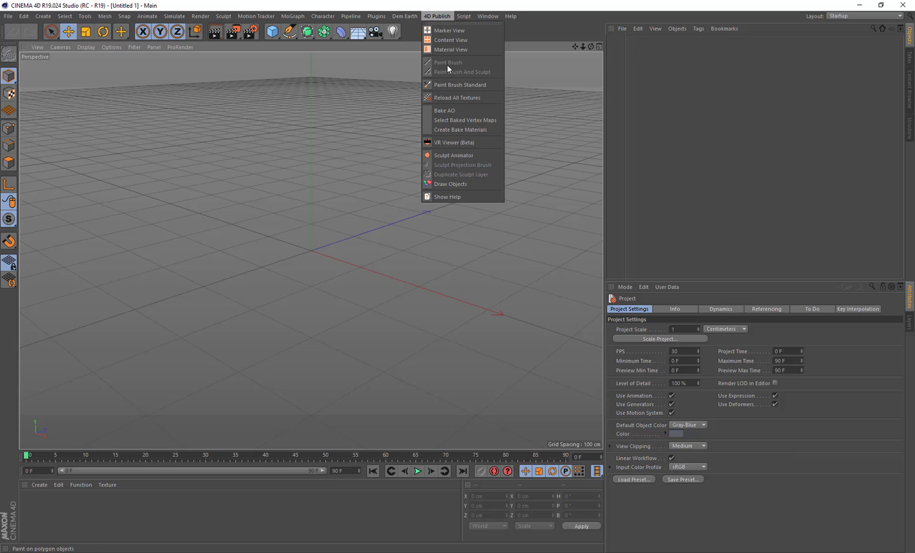
Load the Female Bust preset model from the Content Browser and delete its texture.
click(448, 14)
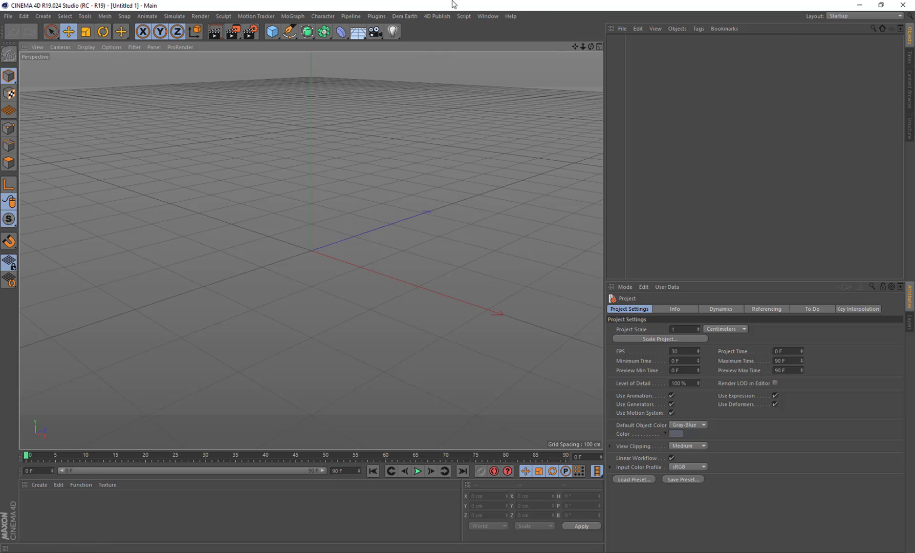
click(448, 15)
mouse_move(487, 16)
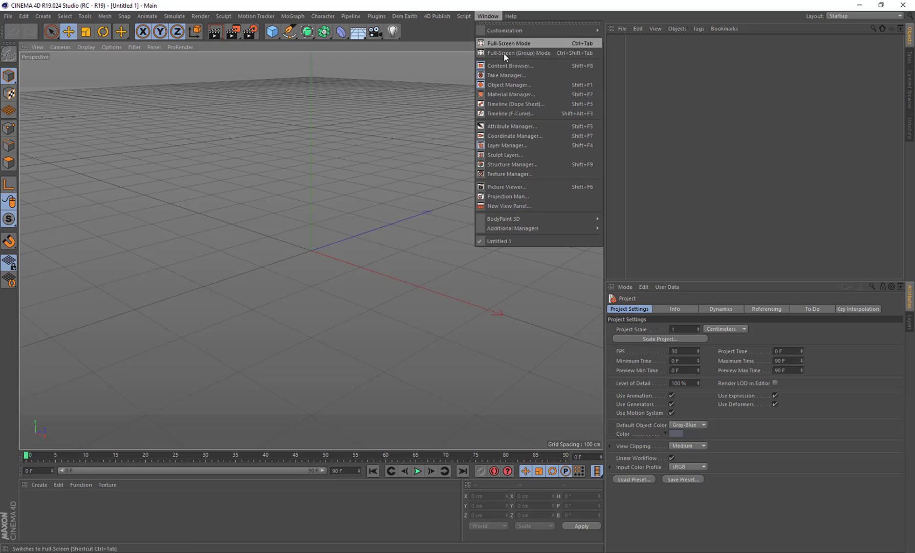
click(486, 65)
double_click(562, 56)
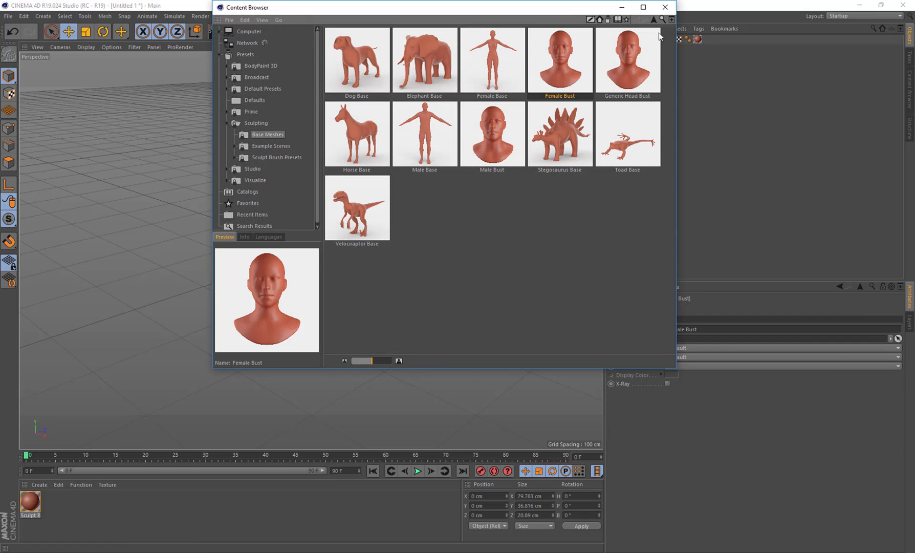
click(664, 7)
key(Delete)
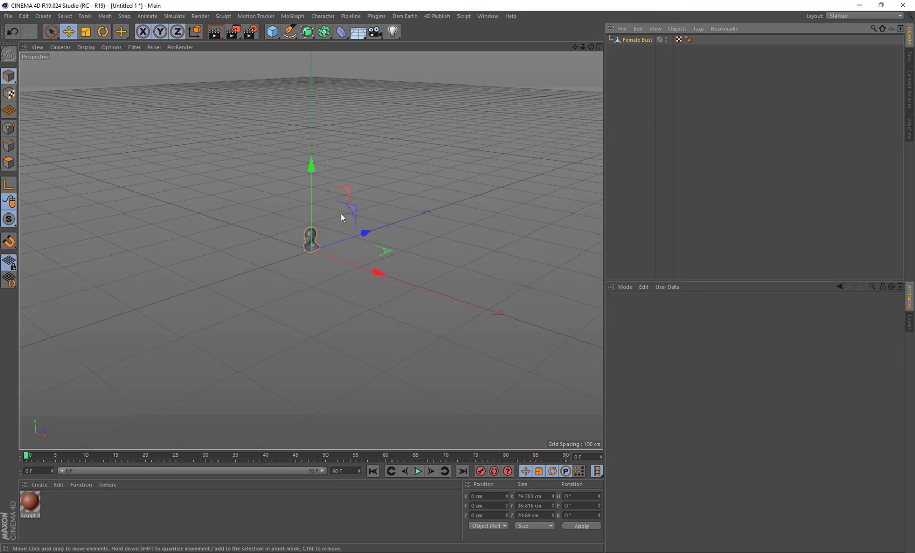
Create a single Female Bust_UV_0 material in Material View and select its Background layer.
scroll(307, 210, up, 10)
alt+drag(267, 206, 371, 200)
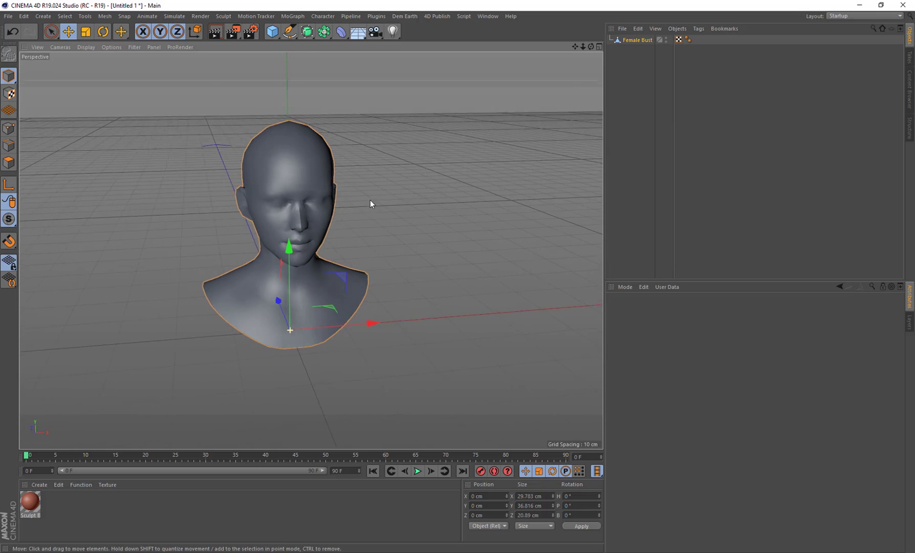
click(448, 17)
click(452, 51)
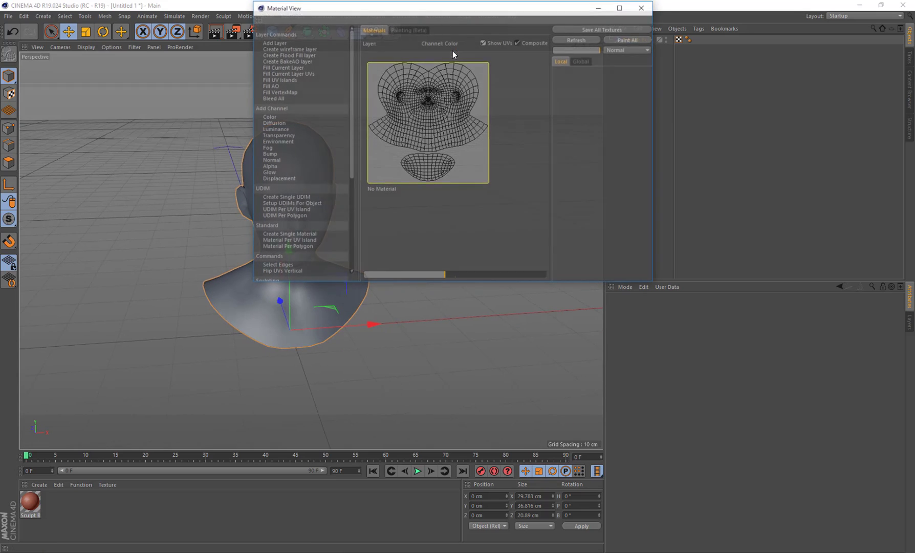
scroll(379, 247, down, 5)
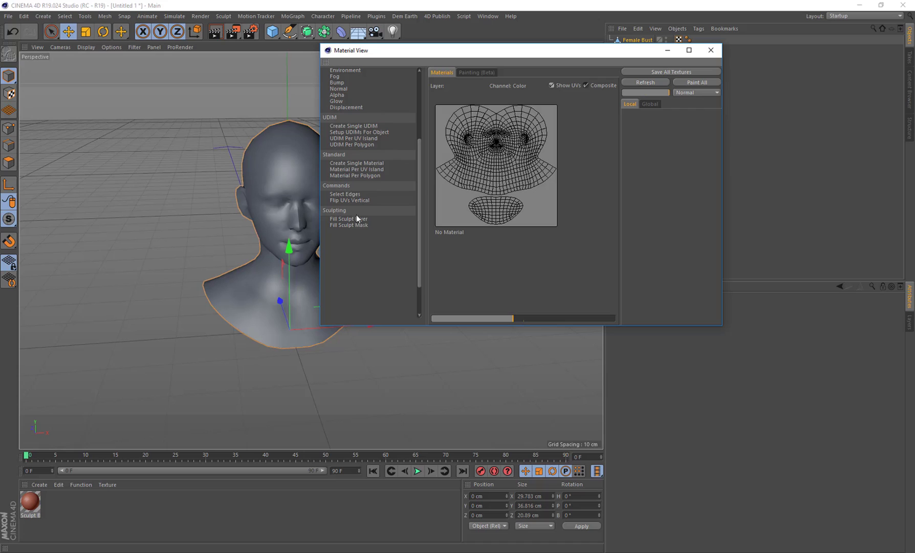
click(358, 168)
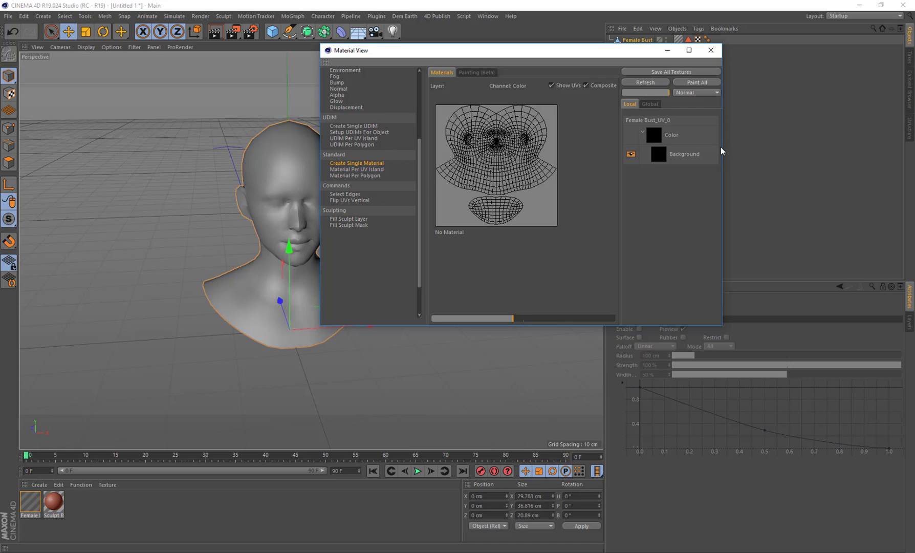
click(694, 155)
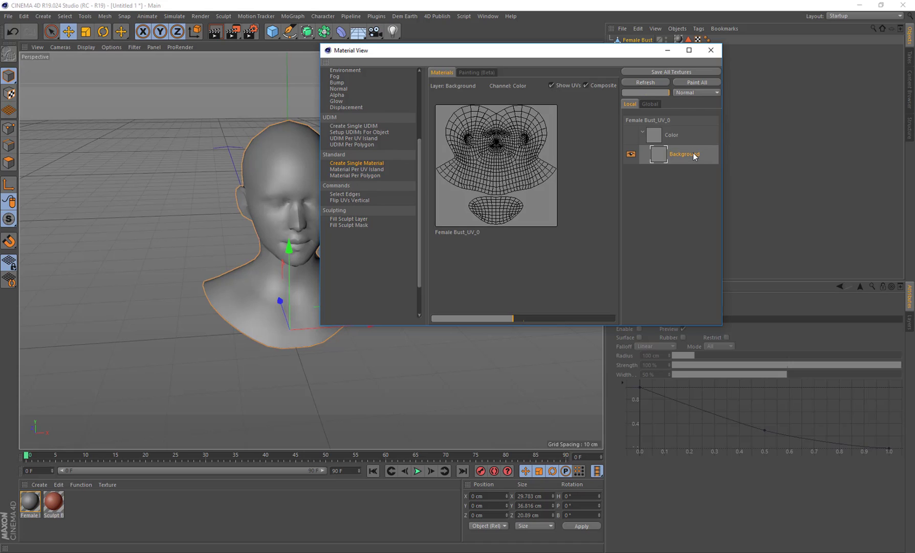
Switch to the 4D Publish Paint Brush, undoing a white test stroke on the forehead.
click(667, 50)
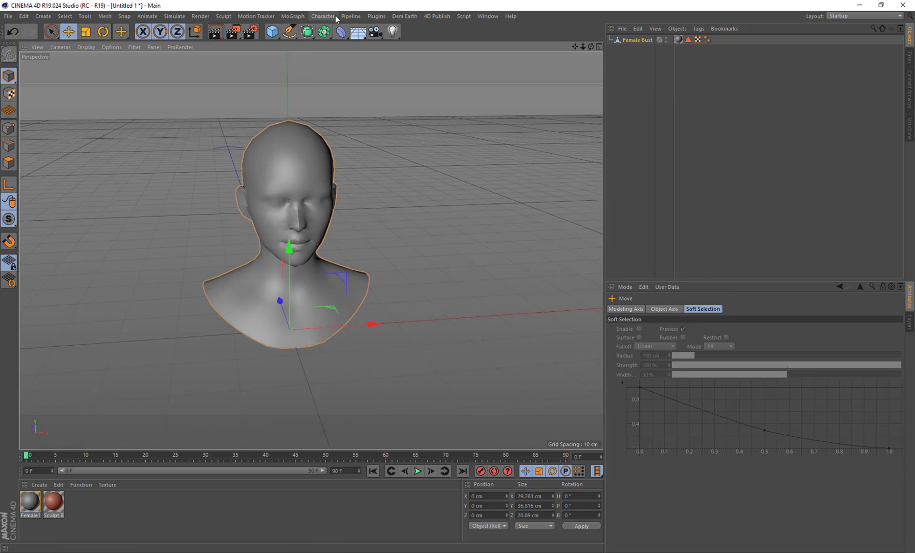
click(405, 16)
mouse_move(437, 16)
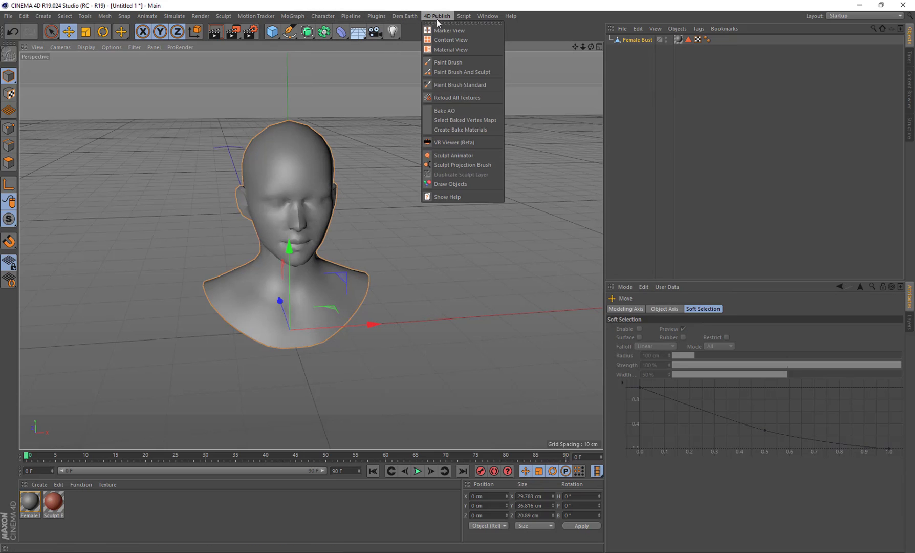
click(457, 63)
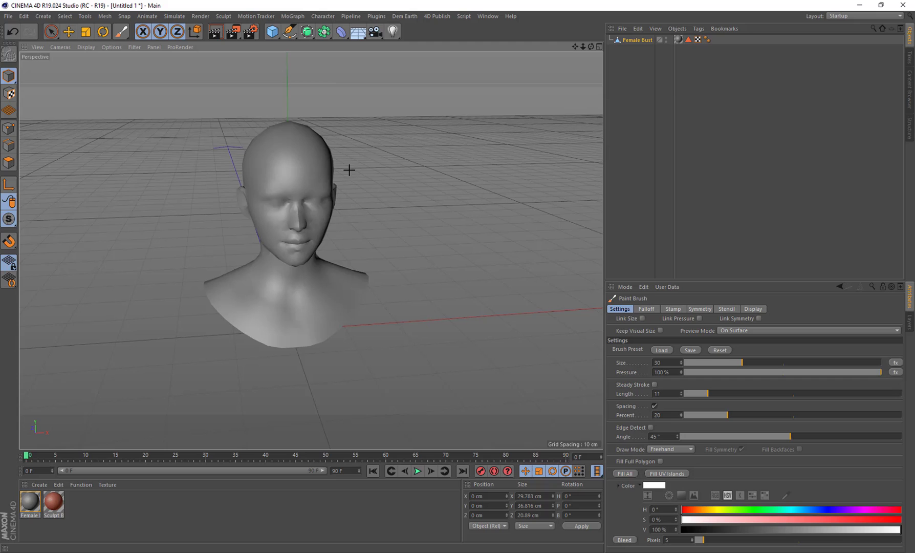
mouse_move(313, 184)
mouse_down()
mouse_move(278, 204)
mouse_move(308, 184)
mouse_up()
scroll(295, 187, up, 7)
key(ctrl+z)
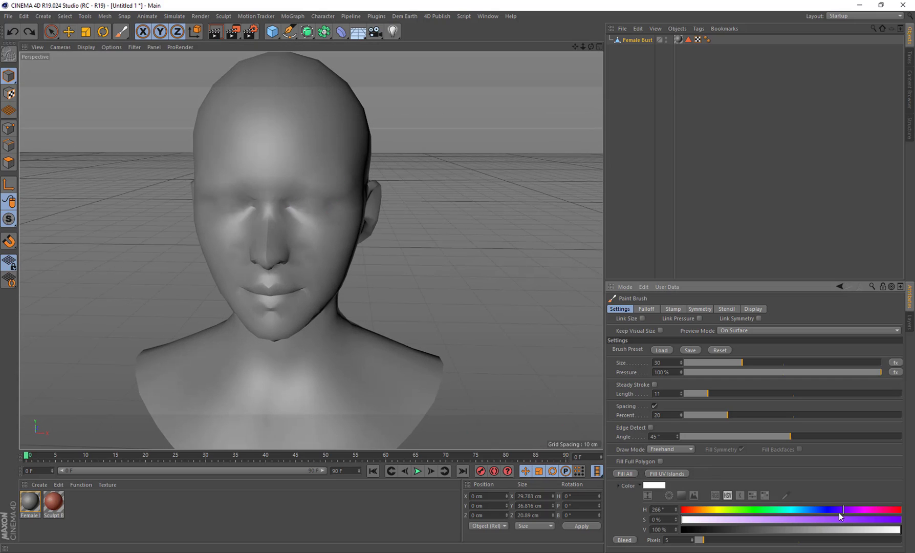
Set the brush colour to blue (H 224°, S 80%) and undo the blue test stroke.
click(819, 509)
click(857, 519)
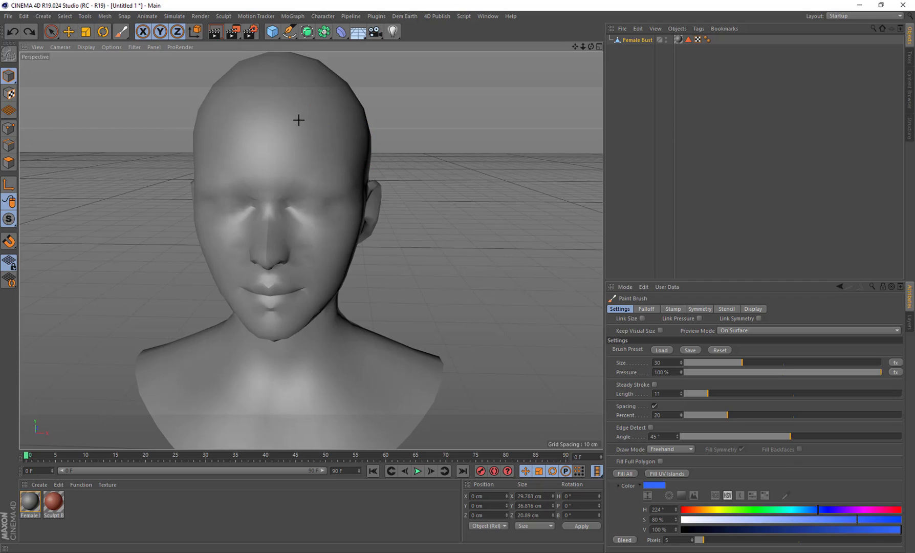
mouse_move(300, 118)
mouse_down()
mouse_move(300, 145)
mouse_move(327, 204)
mouse_up()
key(ctrl+z)
Enable X (YZ) symmetry on the brush and undo the mirrored test stroke.
click(701, 309)
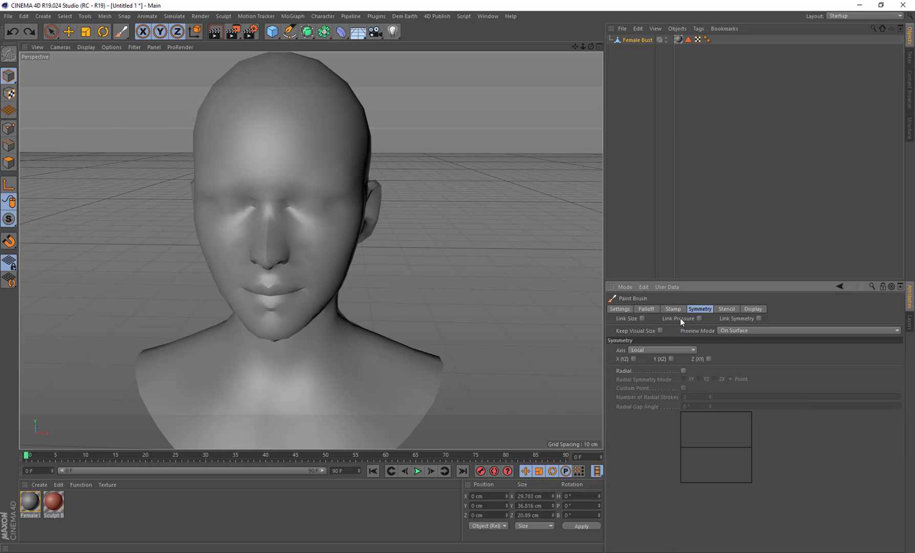
click(633, 358)
mouse_move(317, 130)
mouse_down()
mouse_move(297, 131)
mouse_move(313, 140)
mouse_move(333, 193)
mouse_move(341, 120)
mouse_move(317, 286)
mouse_up()
key(ctrl+z)
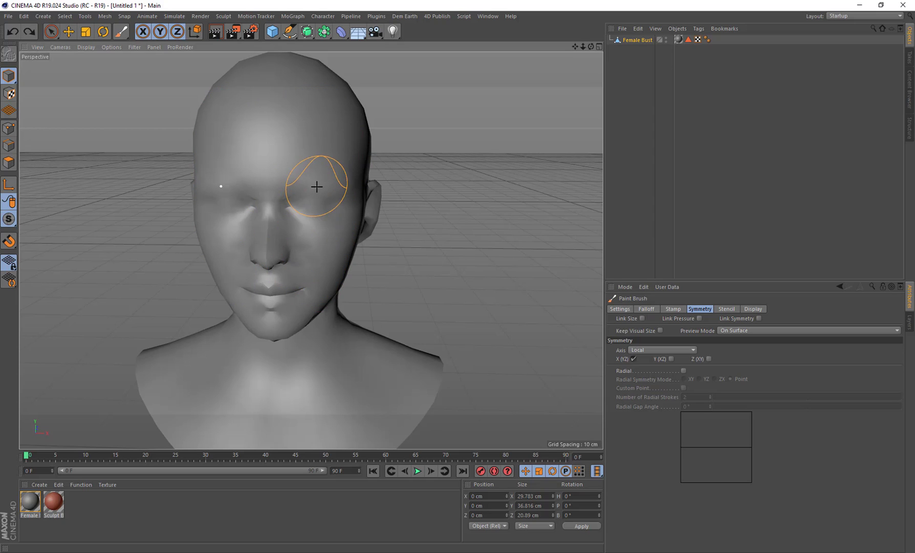
alt+drag(317, 187, 332, 180)
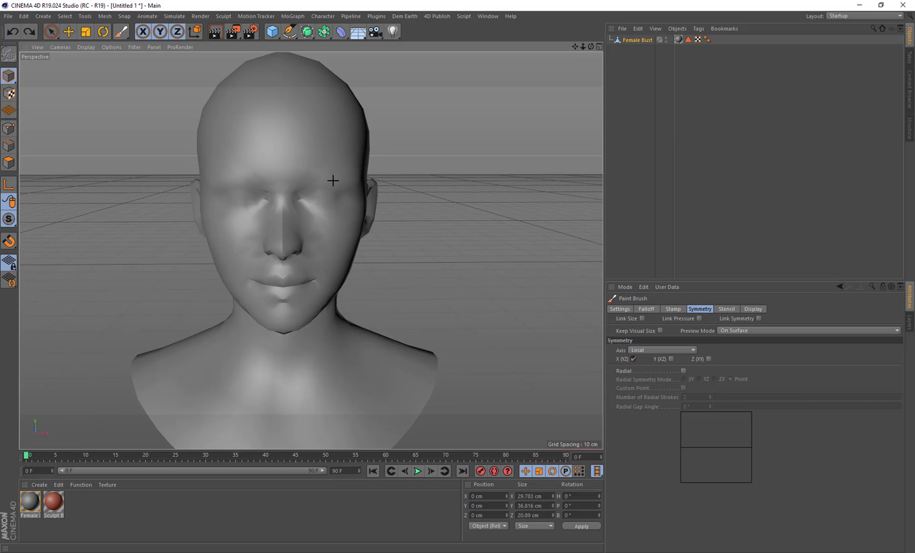
Open the Content View texture library and paint the pink texture down the face.
click(440, 16)
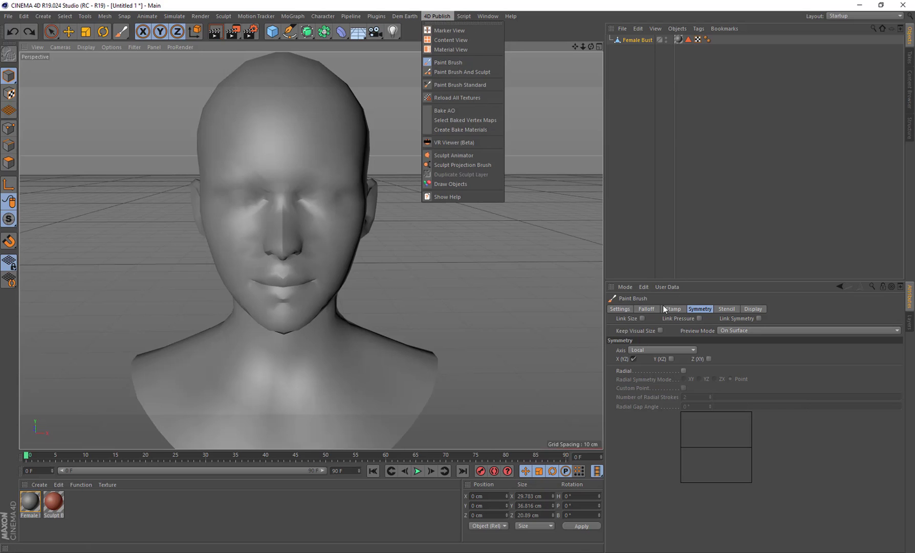
click(683, 310)
click(681, 310)
click(696, 310)
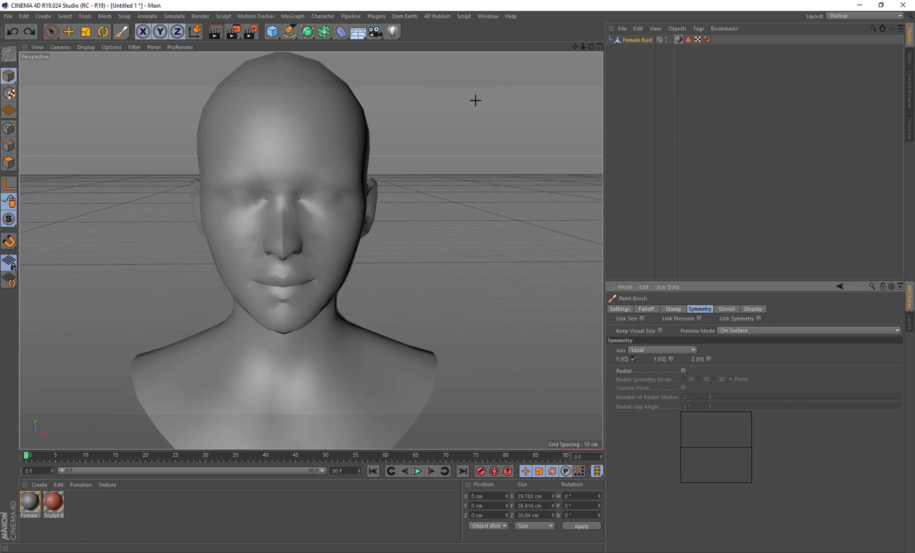
click(438, 16)
click(449, 38)
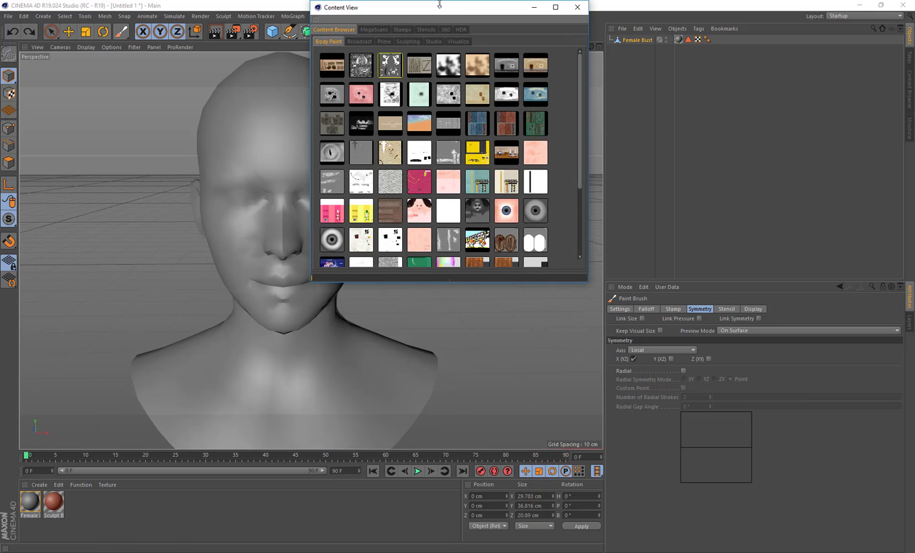
drag(439, 4, 554, 49)
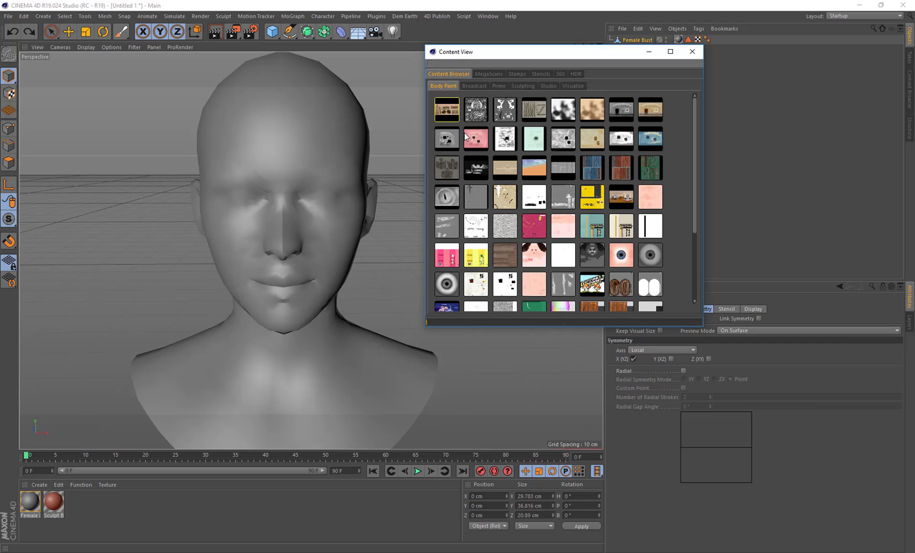
click(465, 135)
mouse_move(332, 118)
mouse_down()
mouse_move(346, 205)
mouse_move(325, 230)
mouse_up()
Use the wood-plank image as a stencil and paint wood grain across the face and temples.
right_click(445, 114)
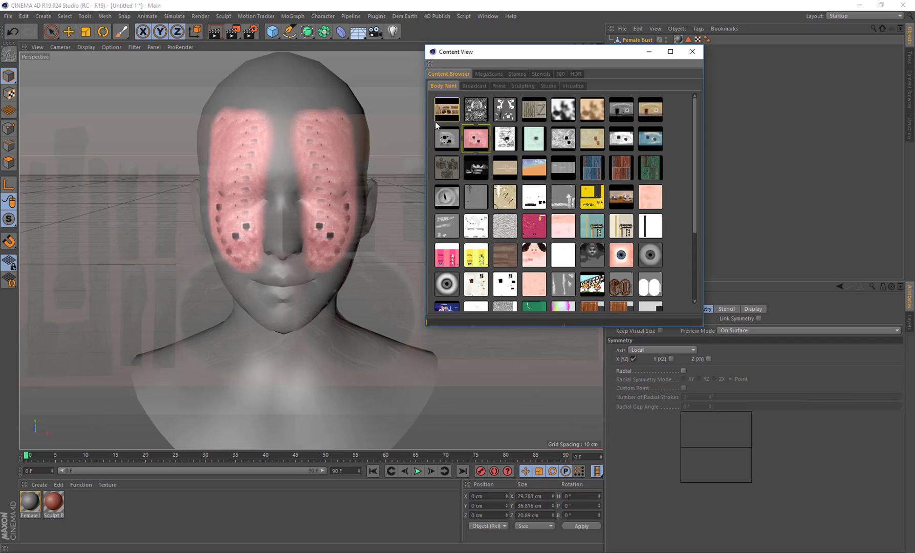
click(445, 137)
mouse_move(318, 137)
mouse_down()
mouse_move(330, 235)
mouse_move(280, 205)
mouse_move(351, 148)
mouse_move(287, 153)
mouse_up()
drag(288, 143, 297, 230)
Close Content View and move from the brush's Stencil settings to its Stamp settings.
click(647, 52)
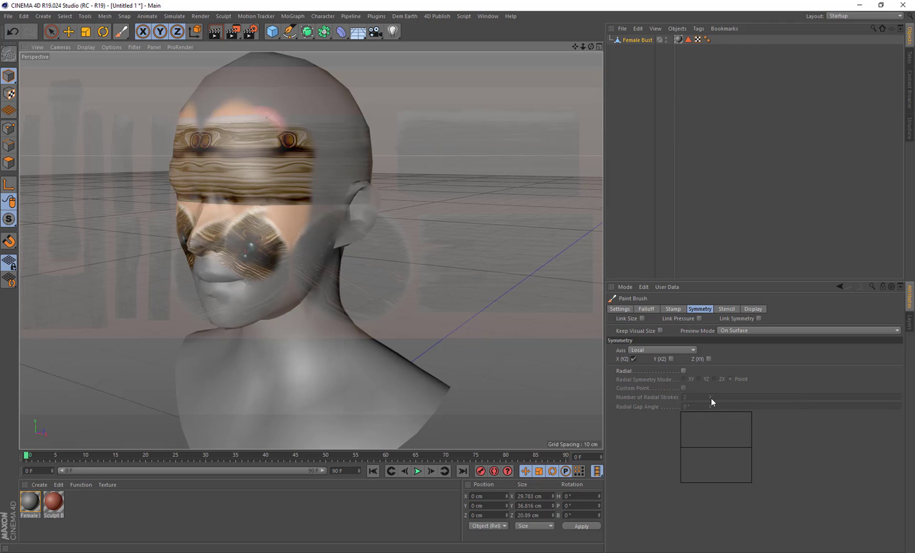
click(725, 310)
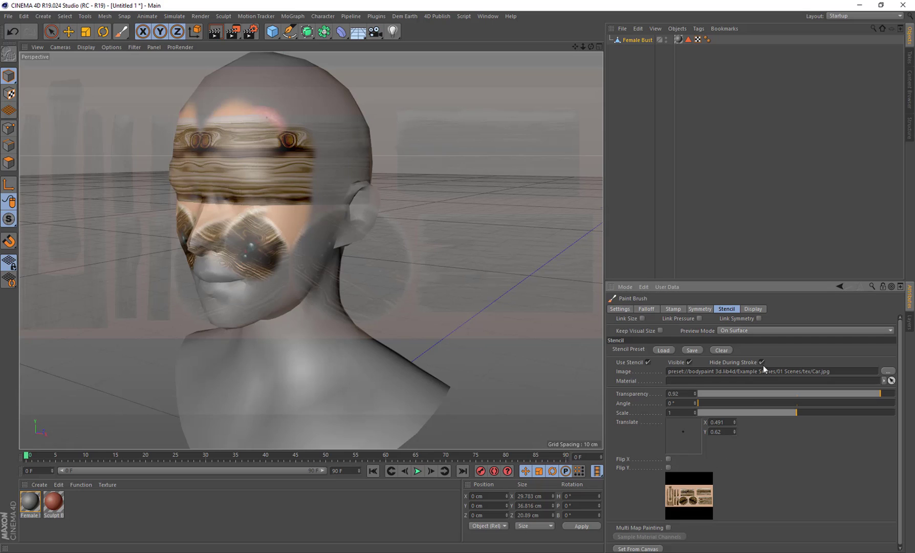
click(675, 308)
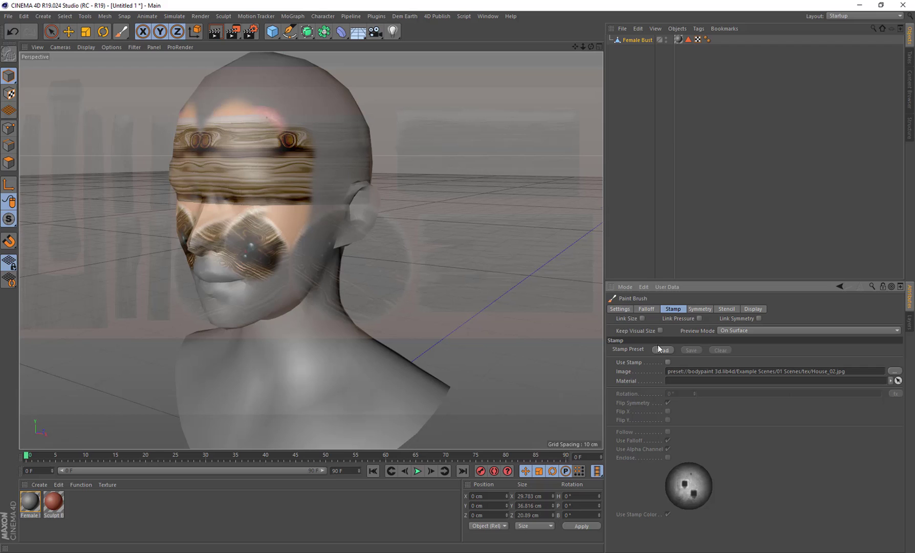
click(446, 16)
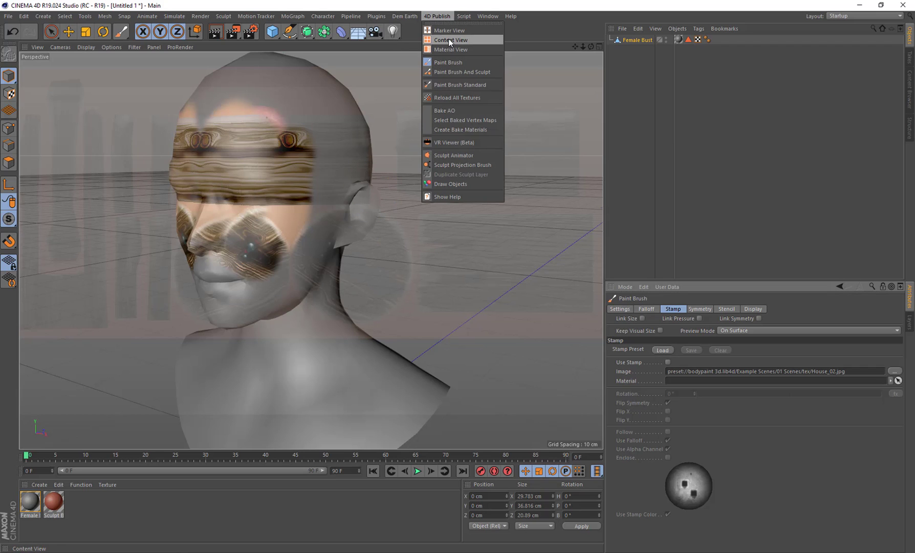
Stamp a blue eye on the temple and a pink bottle-label strip down the head.
click(448, 39)
click(628, 257)
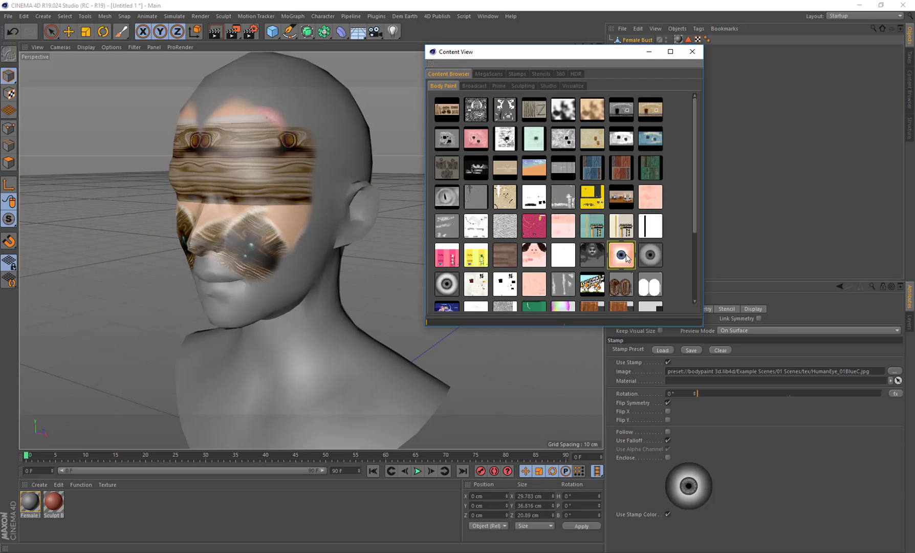
drag(309, 129, 310, 168)
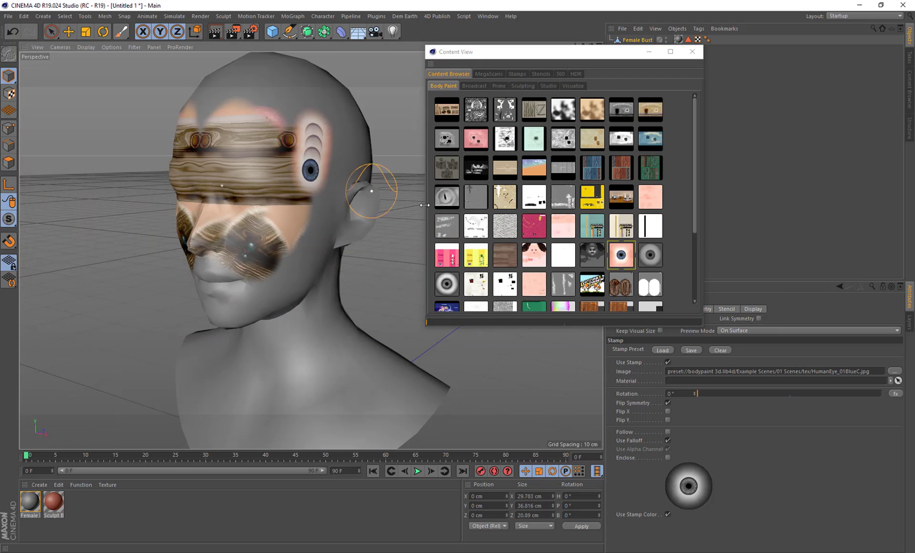
click(447, 260)
drag(310, 115, 304, 290)
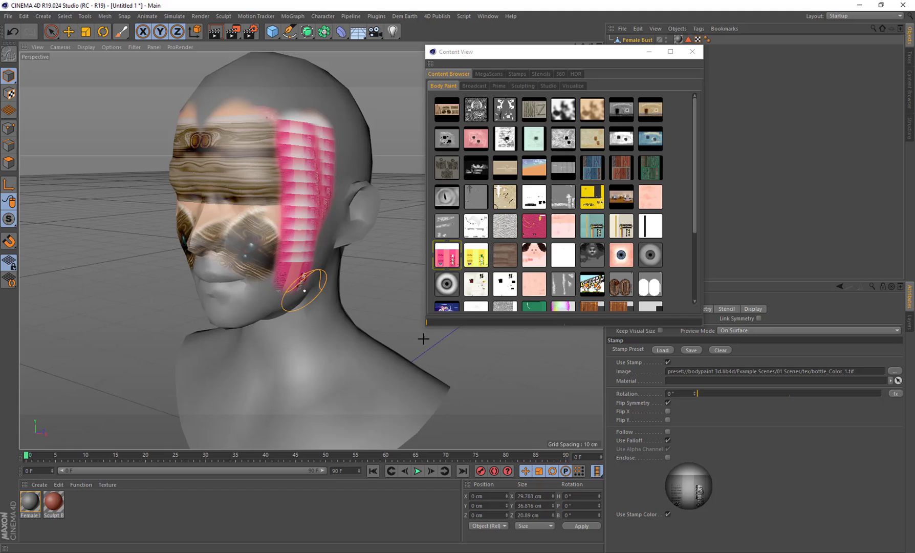
Enable Follow and stamp mirrored pink strokes over forehead, neck and chest, then close Content View.
click(666, 432)
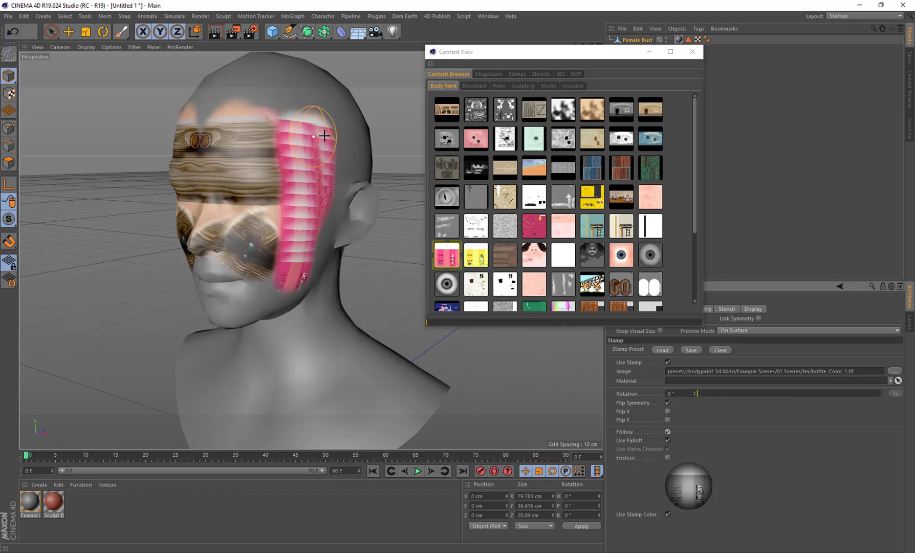
mouse_move(328, 121)
mouse_down()
mouse_move(239, 172)
mouse_move(306, 207)
mouse_move(302, 267)
mouse_up()
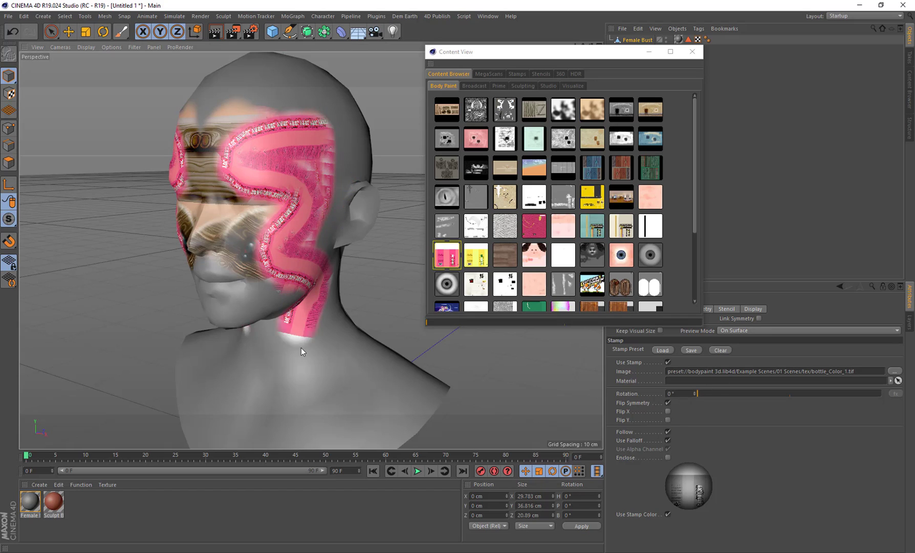
mouse_move(301, 347)
mouse_down()
mouse_move(355, 405)
mouse_move(337, 432)
mouse_up()
mouse_move(327, 364)
alt+mouse_down()
mouse_move(376, 331)
mouse_move(320, 347)
mouse_move(398, 321)
mouse_move(297, 351)
mouse_move(336, 362)
alt+mouse_up()
mouse_move(272, 147)
alt+mouse_down()
mouse_move(261, 219)
mouse_move(275, 187)
mouse_move(246, 301)
mouse_move(245, 256)
mouse_move(246, 307)
alt+mouse_up()
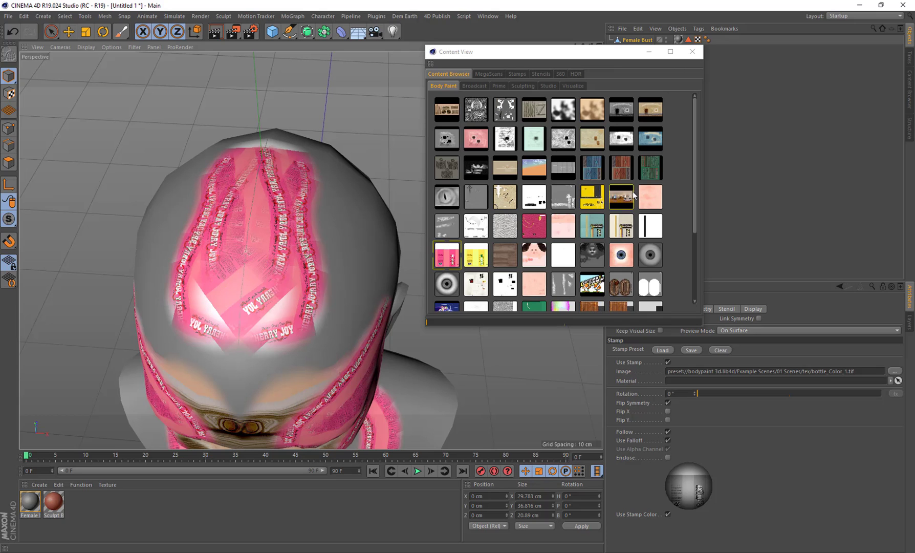
scroll(259, 210, up, 6)
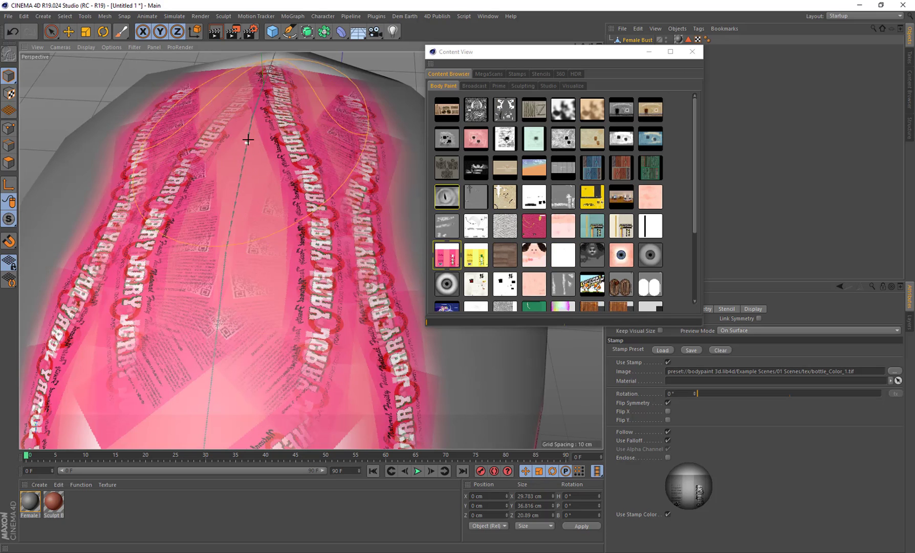
click(649, 51)
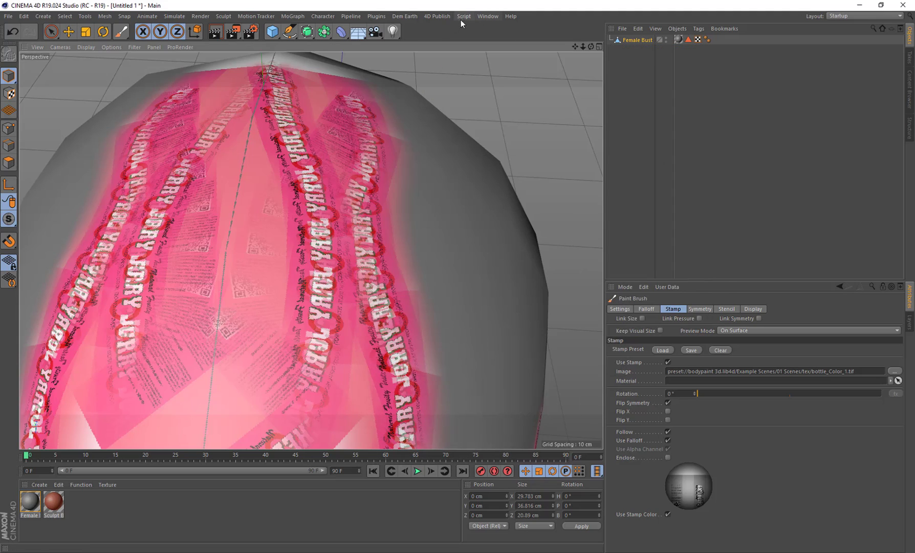
Open Material View and bleed the painted texture past the UV seams.
click(446, 17)
click(455, 50)
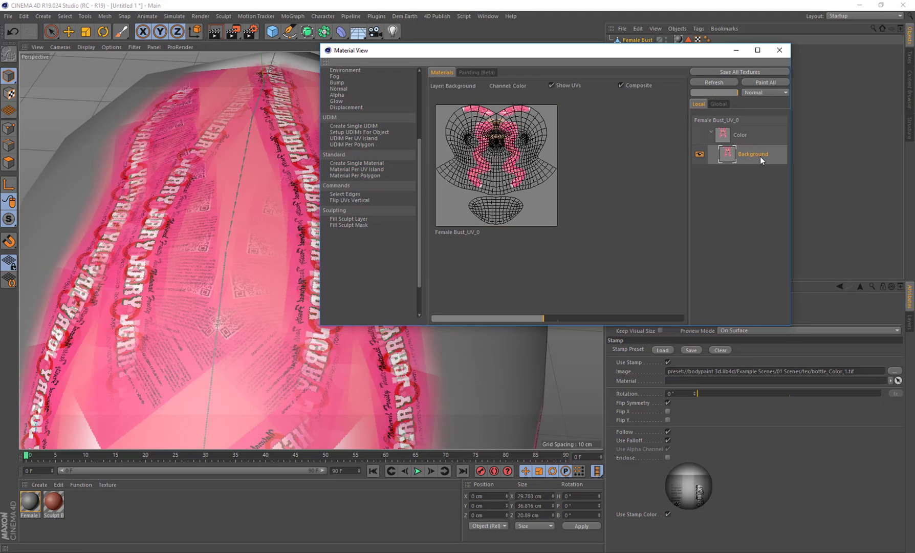
right_click(509, 158)
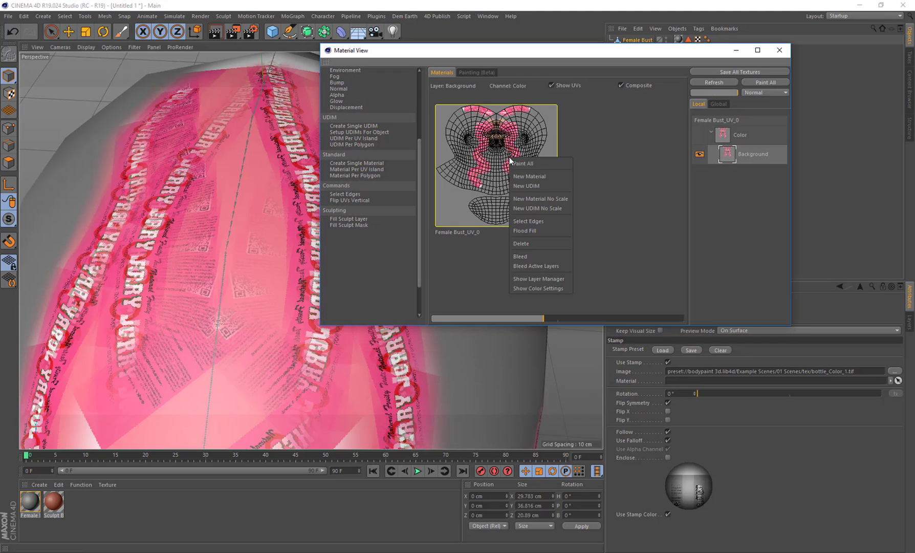
click(530, 256)
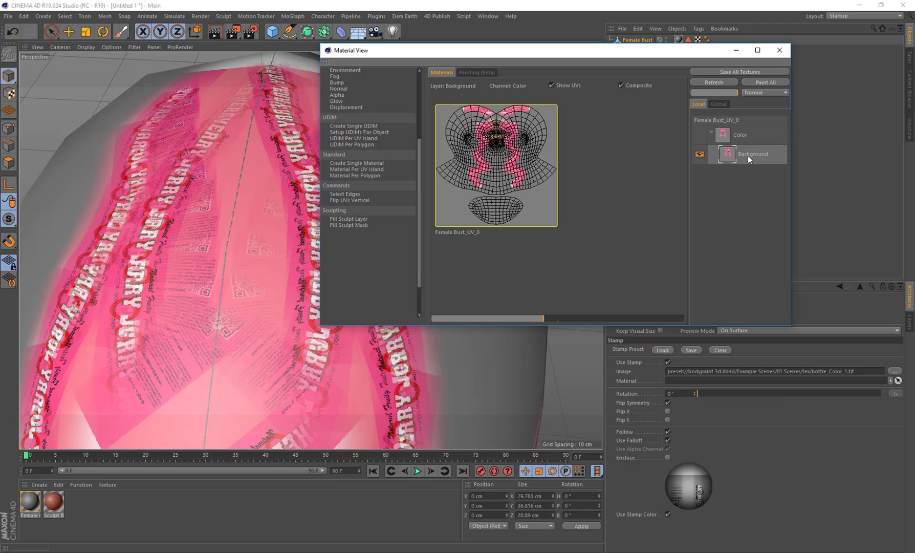
Make the Background layer active and apply Bleed Active Layers to it.
click(771, 157)
right_click(516, 167)
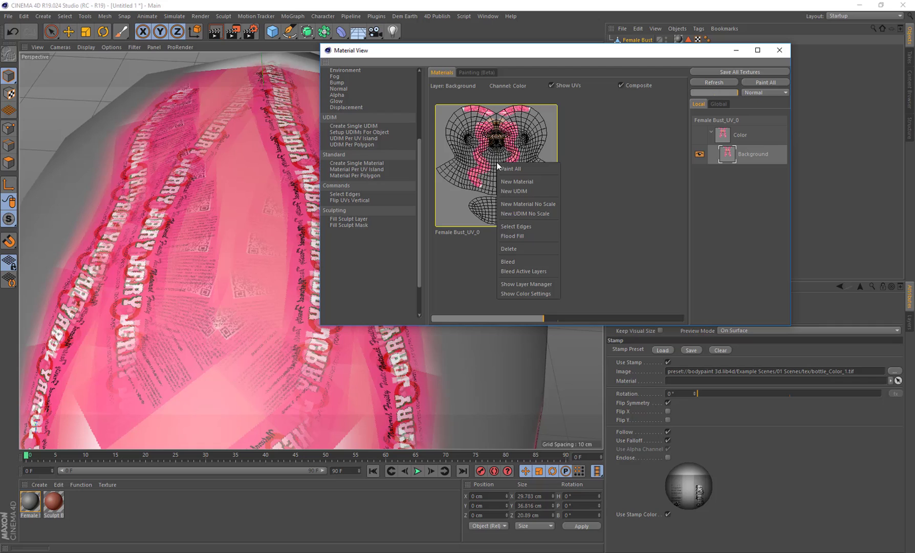
click(530, 275)
drag(667, 51, 416, 104)
click(619, 309)
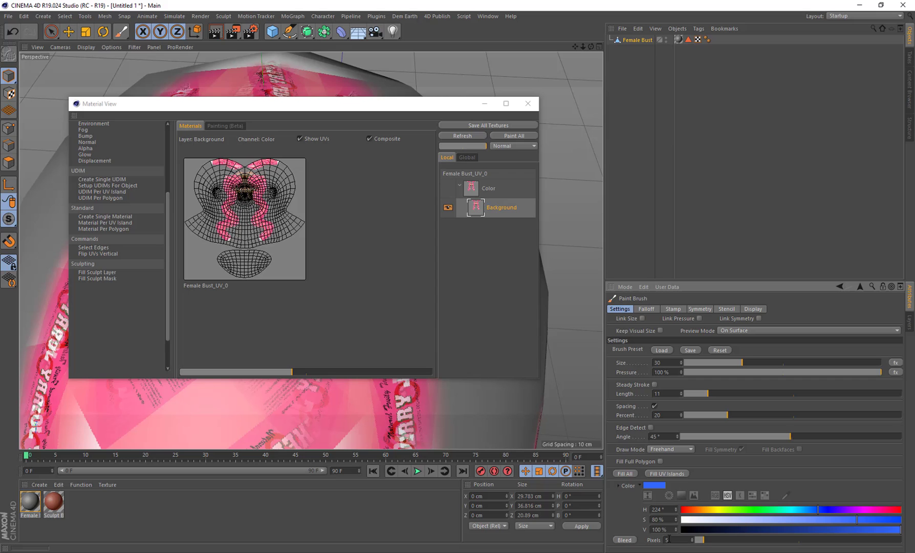
drag(400, 104, 743, 66)
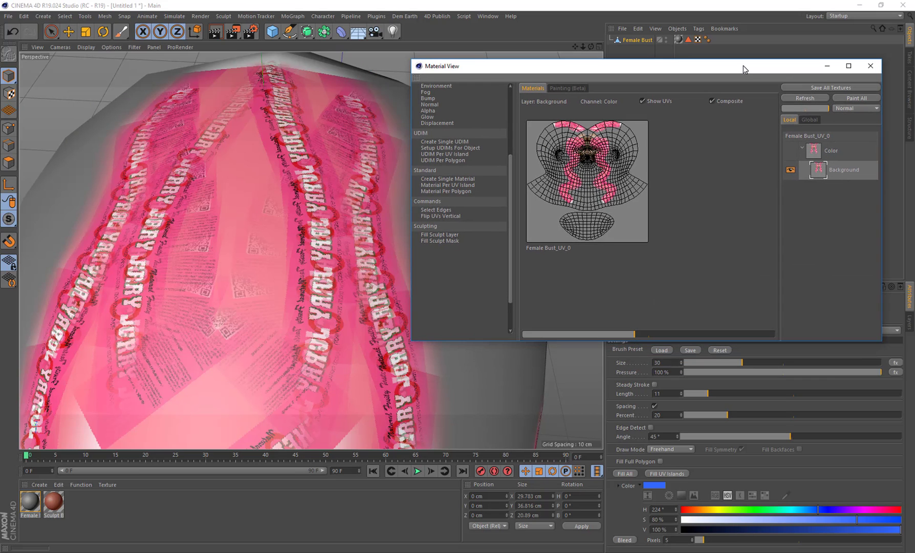
Add a paint layer named New Layer above Background in Material View.
drag(591, 47, 513, 170)
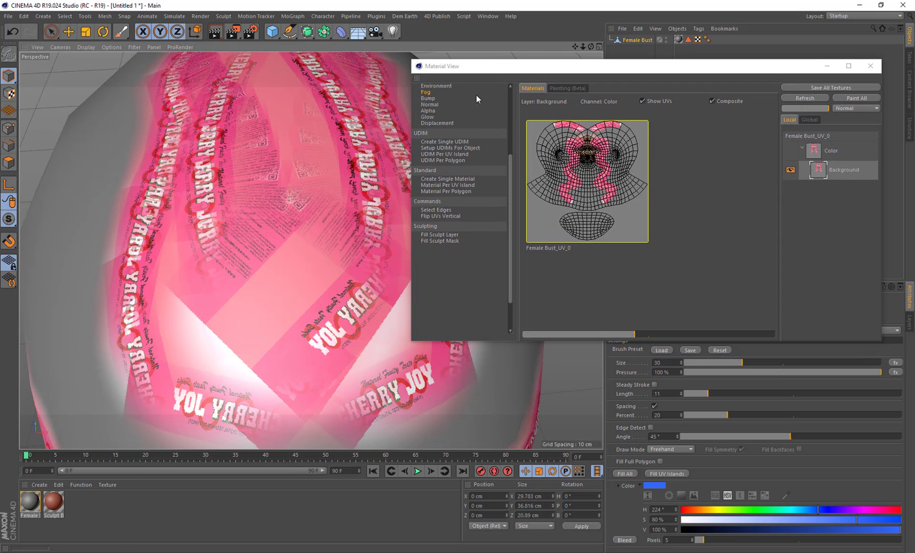
scroll(510, 95, up, 4)
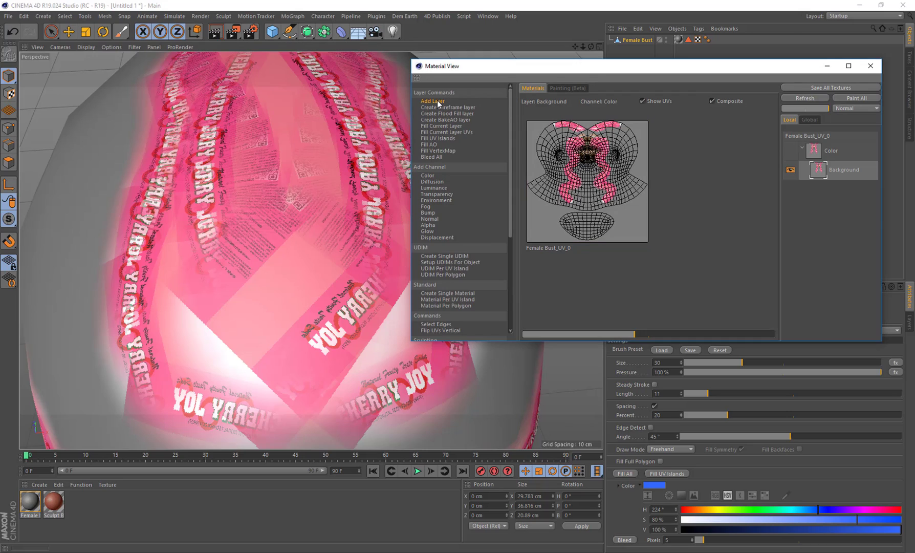
click(451, 106)
click(488, 95)
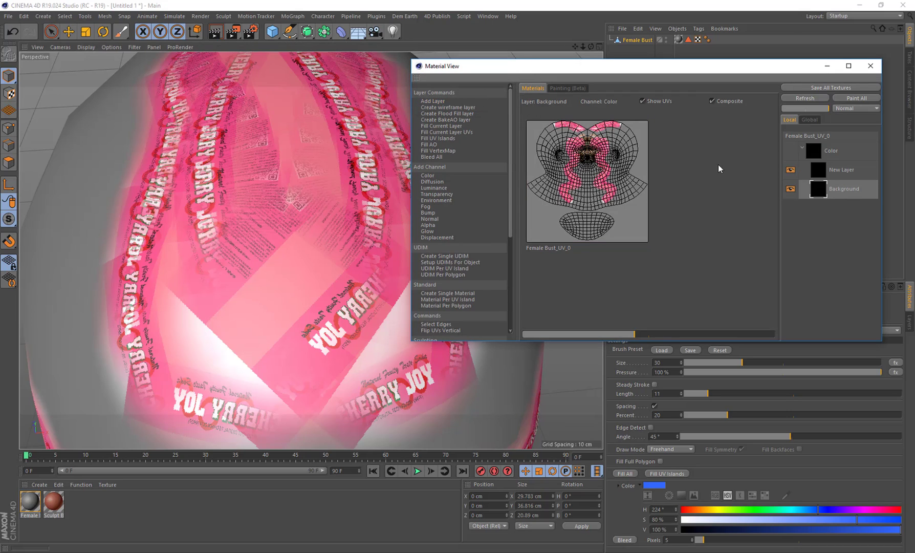
click(843, 173)
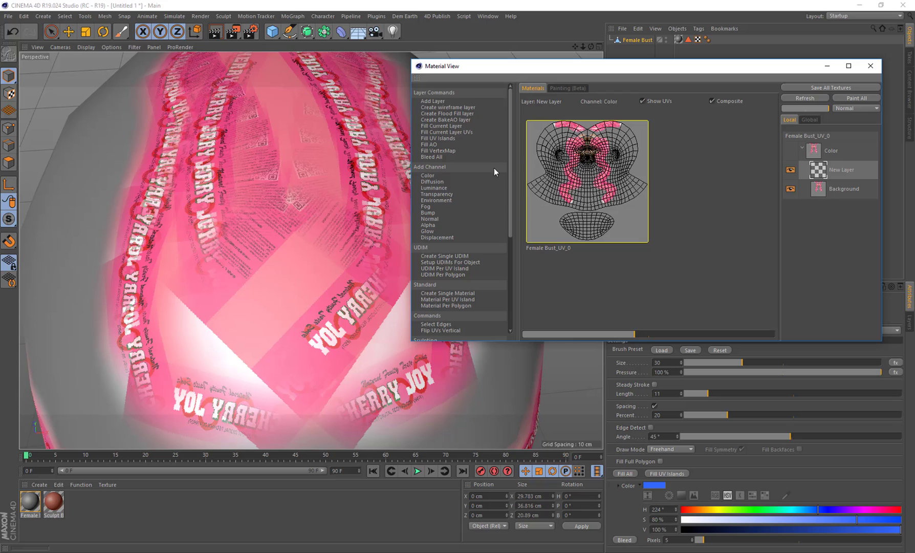
click(437, 16)
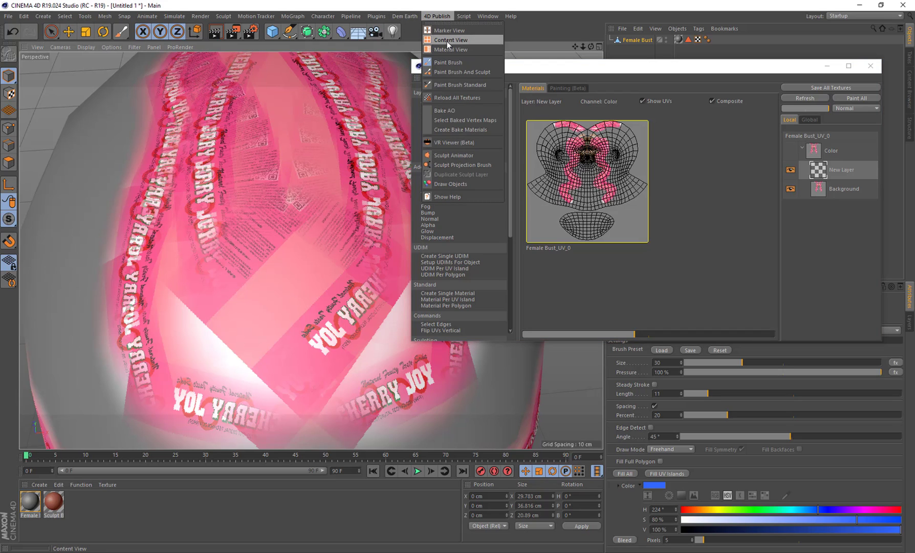
Pick the blue wood texture in Content View and paint it over the crown and face.
click(448, 40)
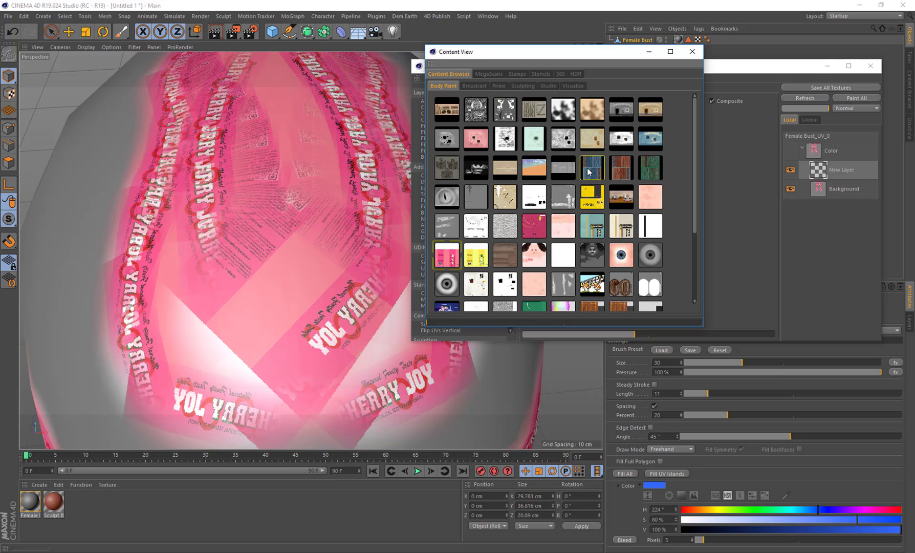
scroll(335, 219, down, 5)
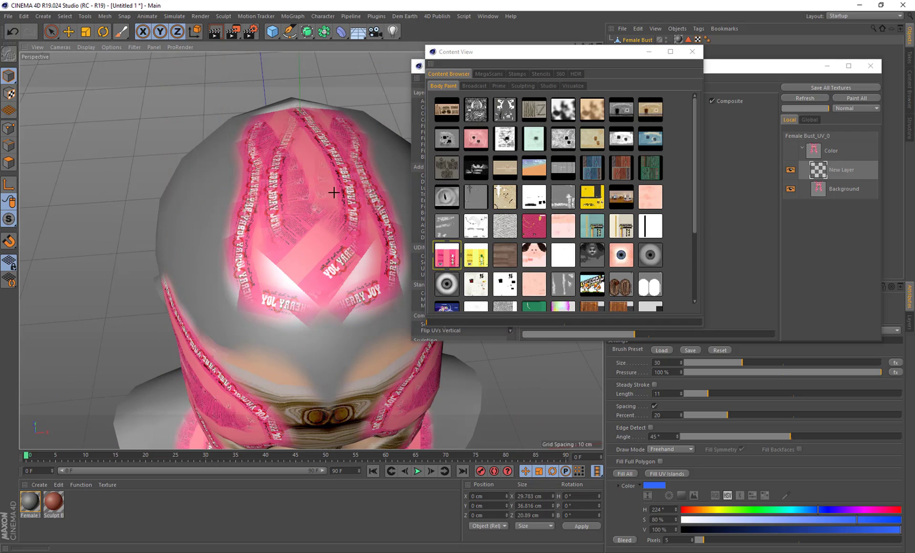
mouse_move(333, 193)
mouse_down()
mouse_move(297, 175)
mouse_move(292, 195)
mouse_move(313, 195)
mouse_up()
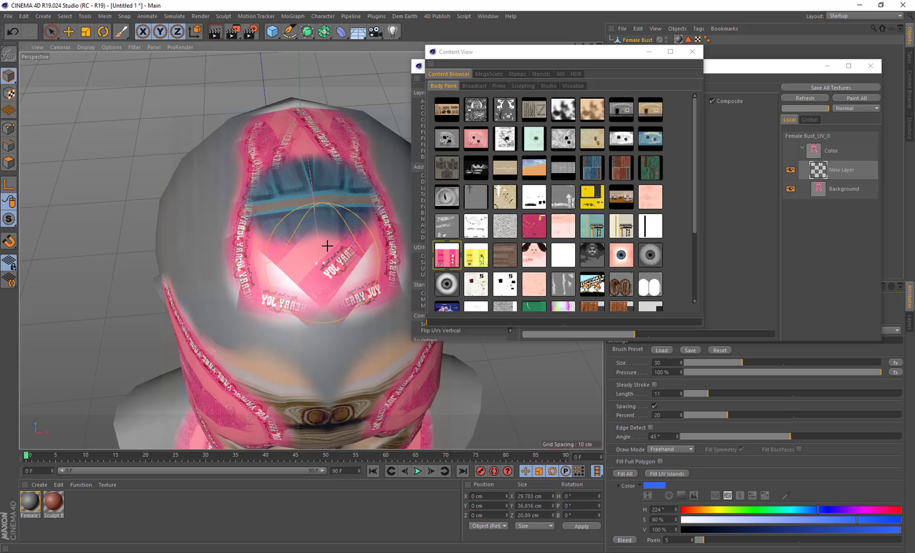
mouse_move(327, 246)
mouse_down()
mouse_move(328, 256)
mouse_move(307, 205)
mouse_move(297, 214)
mouse_move(369, 241)
mouse_move(307, 200)
mouse_move(360, 164)
mouse_move(284, 256)
mouse_move(316, 174)
mouse_move(323, 184)
mouse_move(317, 143)
mouse_move(321, 329)
mouse_move(251, 330)
mouse_move(215, 312)
mouse_move(296, 373)
mouse_move(347, 325)
mouse_up()
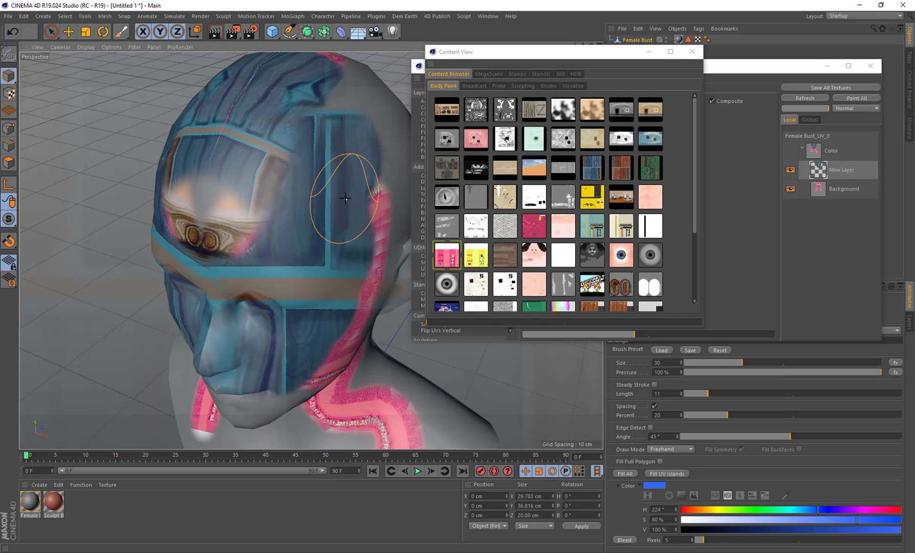
click(692, 51)
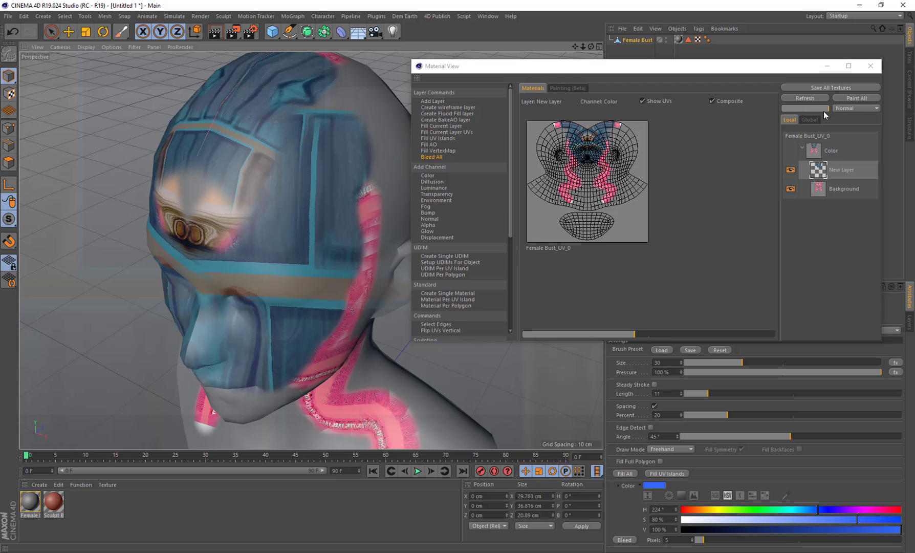
drag(823, 111, 809, 111)
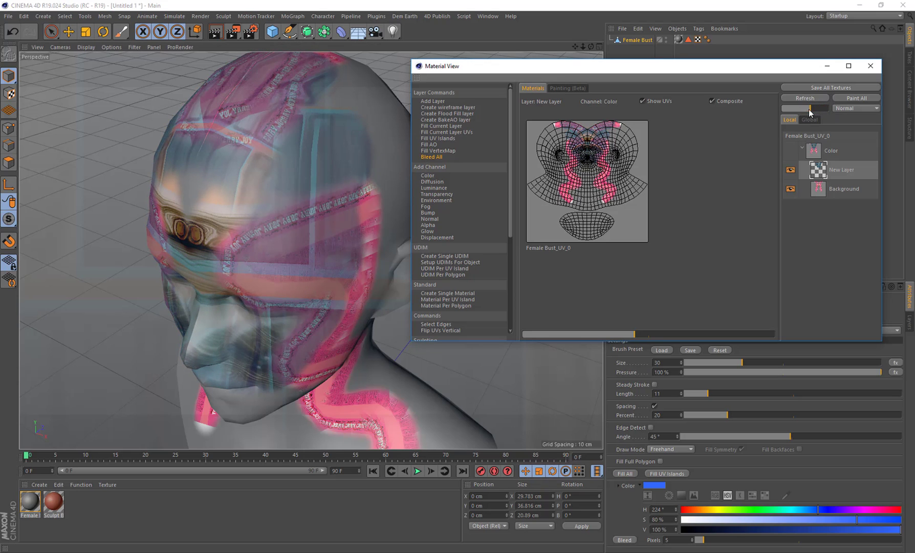
click(850, 108)
click(856, 152)
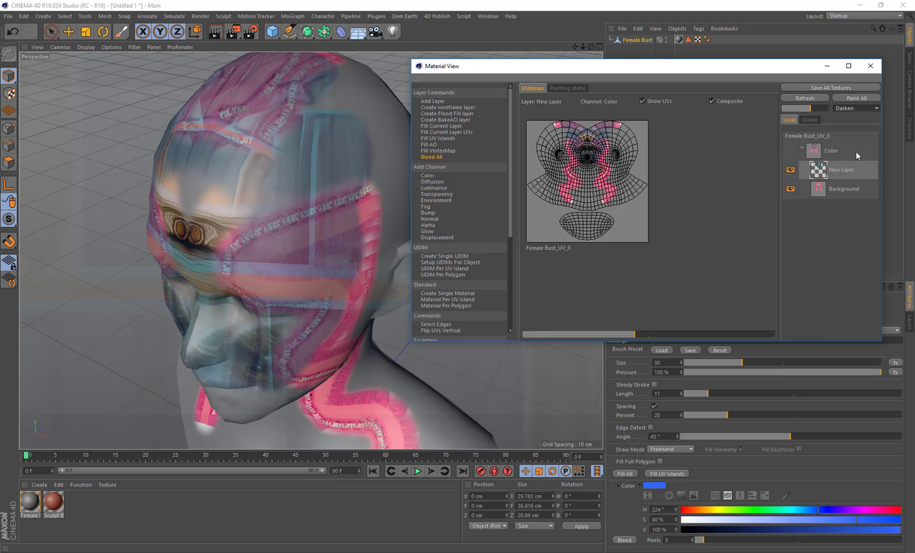
click(851, 107)
click(851, 118)
click(850, 108)
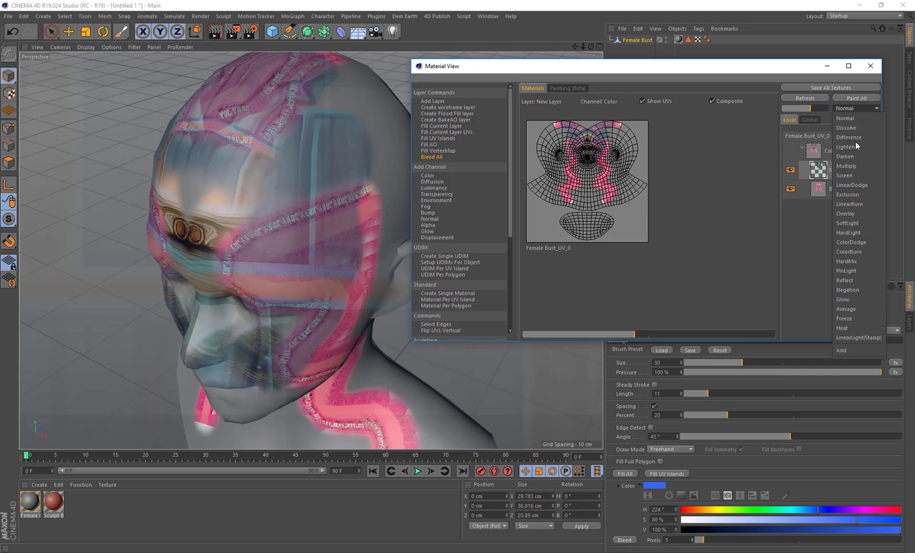
click(856, 210)
click(836, 109)
click(839, 118)
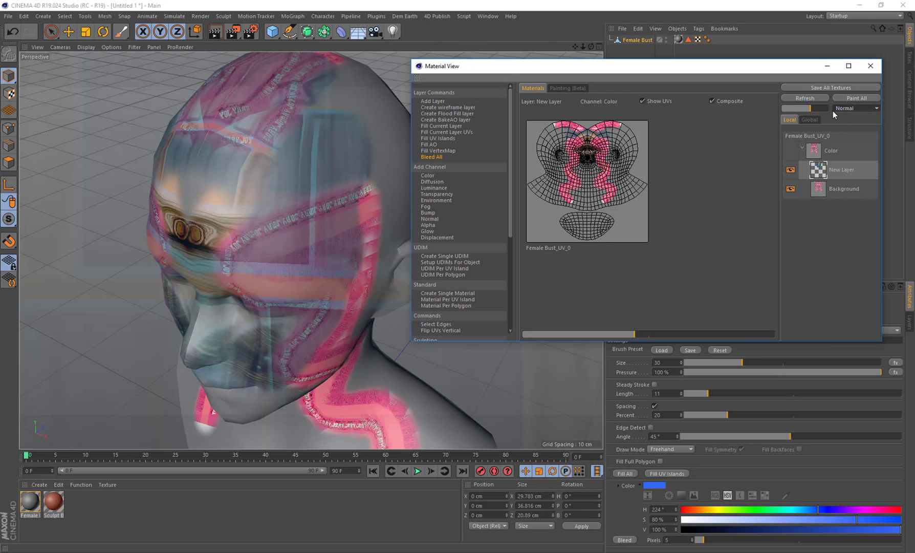
drag(820, 109, 829, 110)
click(792, 168)
click(792, 167)
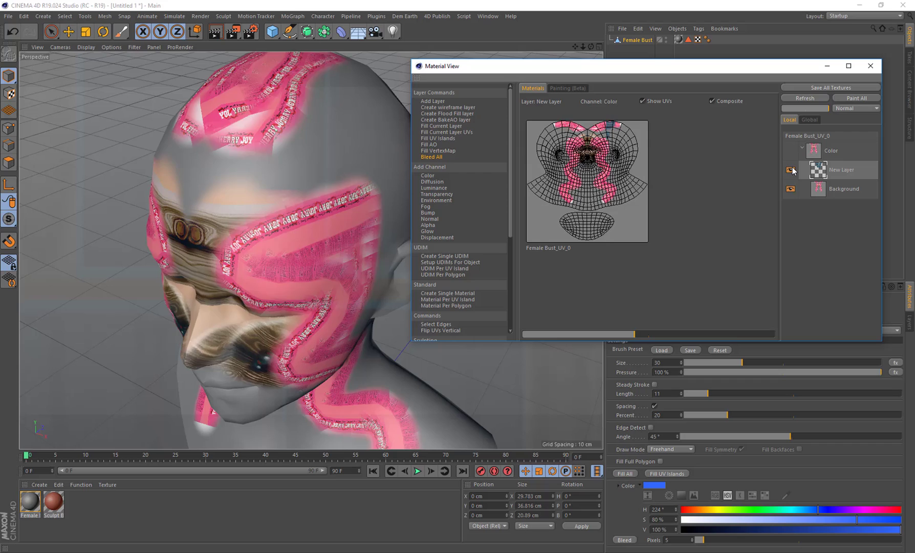
click(793, 187)
click(792, 171)
click(793, 188)
click(791, 170)
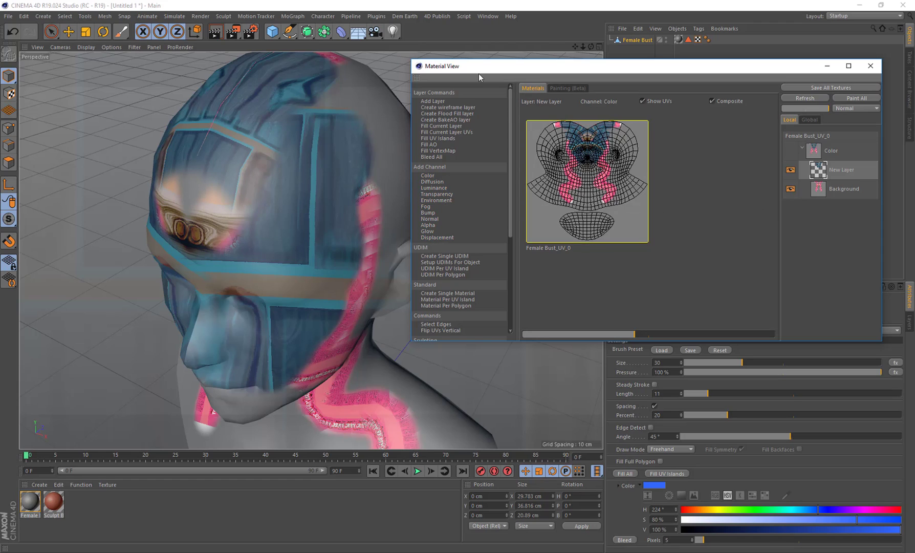
click(828, 171)
mouse_move(511, 135)
mouse_down()
mouse_move(520, 208)
mouse_move(510, 117)
mouse_move(516, 172)
mouse_move(514, 132)
mouse_up()
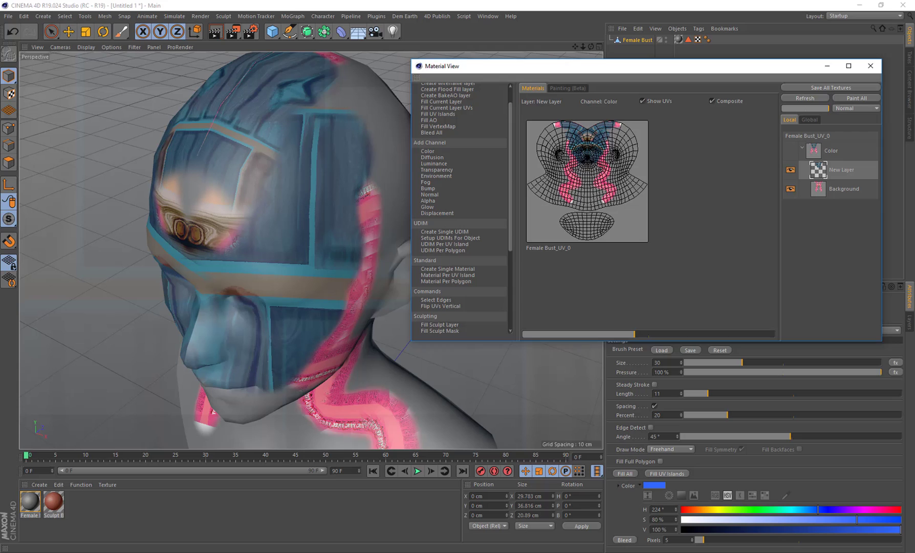
drag(756, 70, 466, 124)
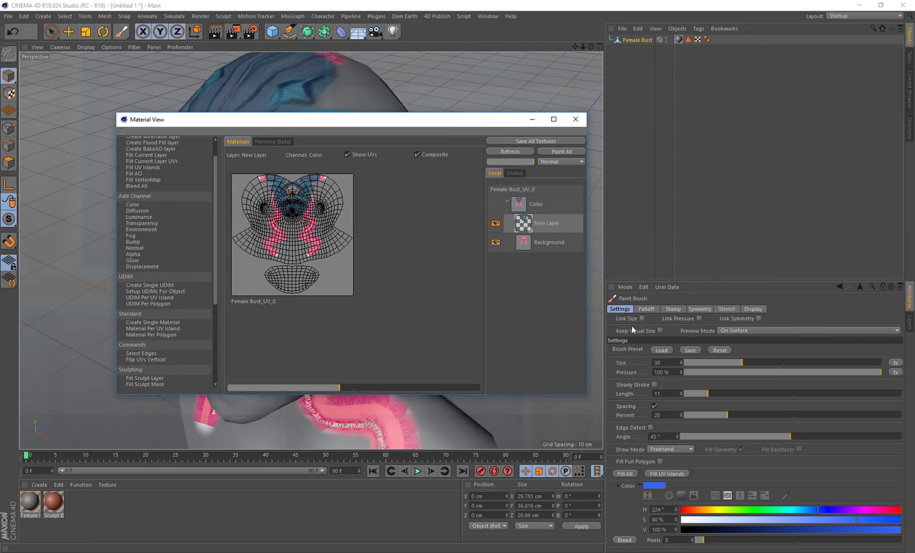
Switch the active layer back and forth between New Layer and Background, ending on Background.
click(556, 240)
click(550, 222)
click(551, 242)
click(553, 227)
click(553, 240)
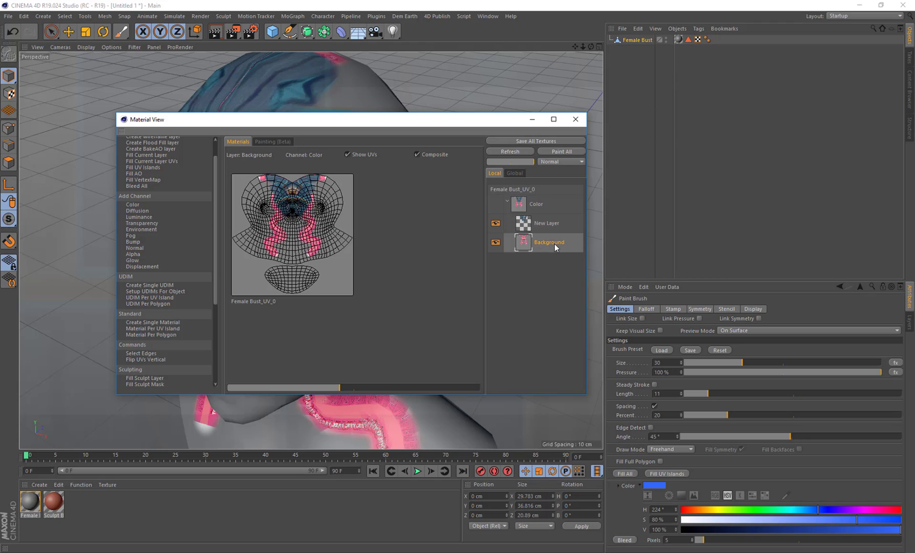
click(556, 225)
click(552, 241)
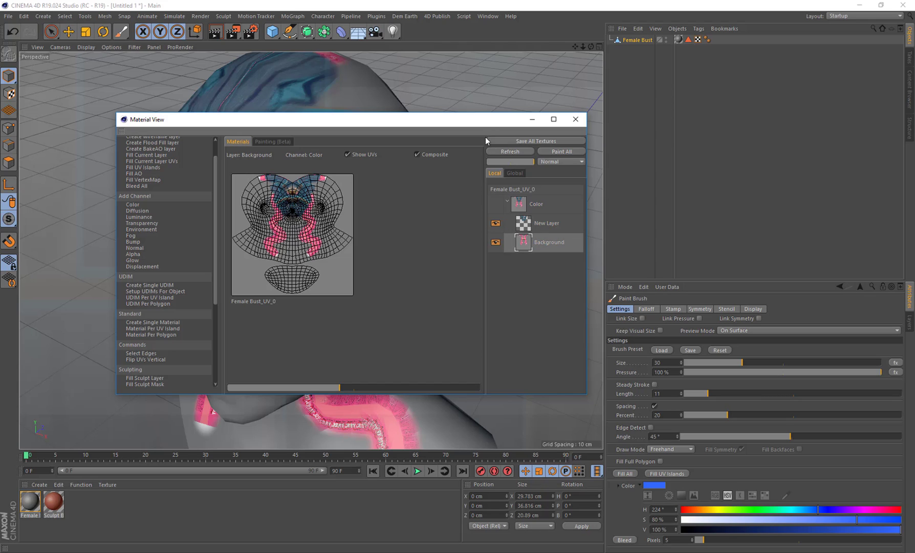